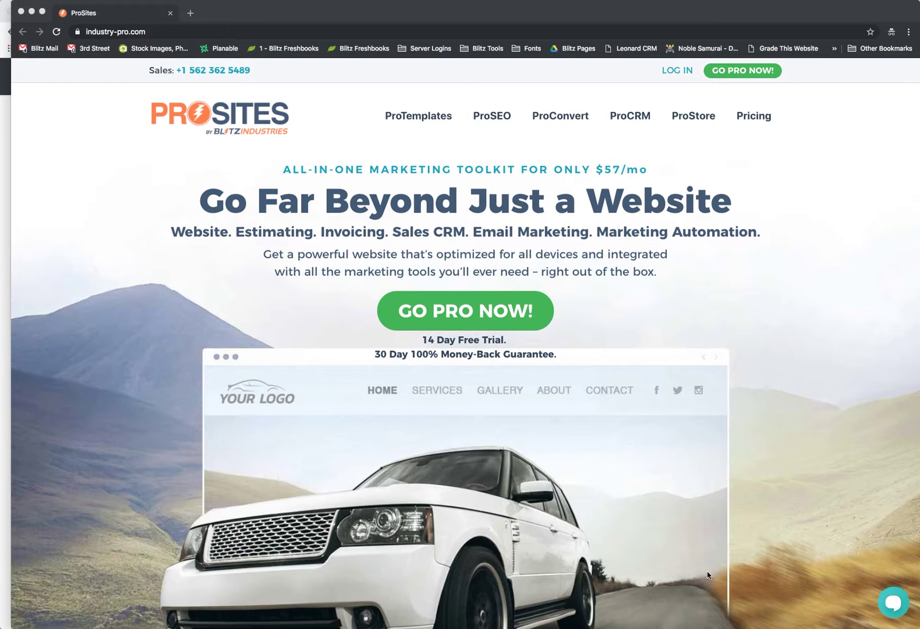
Bring the browser forward and switch to the WP Ultimo settings page.
{"action": "scroll", "coordinate": [680, 449], "scroll_direction": "down", "scroll_amount": 1}
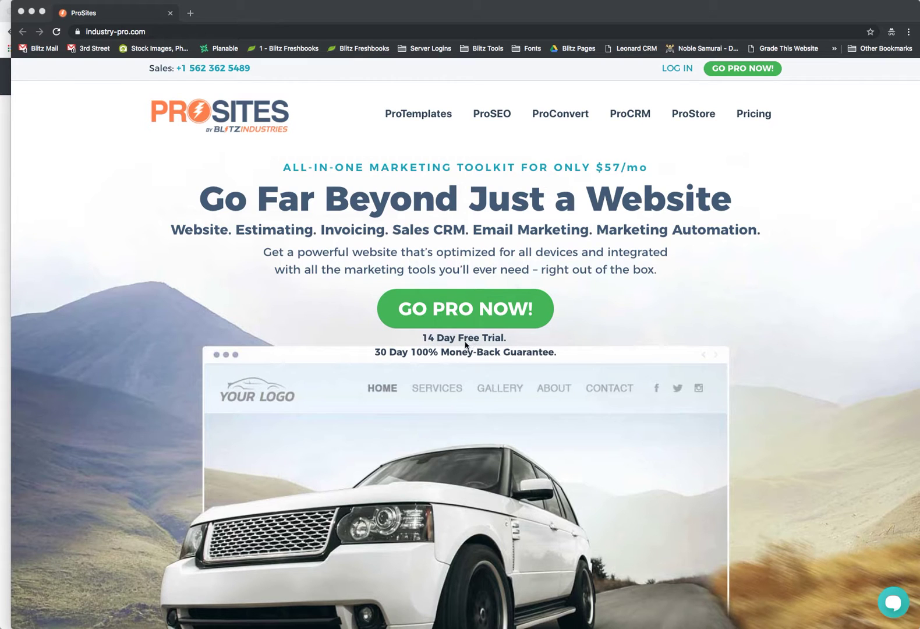
{"action": "scroll", "coordinate": [497, 385], "scroll_direction": "down", "scroll_amount": 3}
{"action": "scroll", "coordinate": [497, 385], "scroll_direction": "up", "scroll_amount": 3}
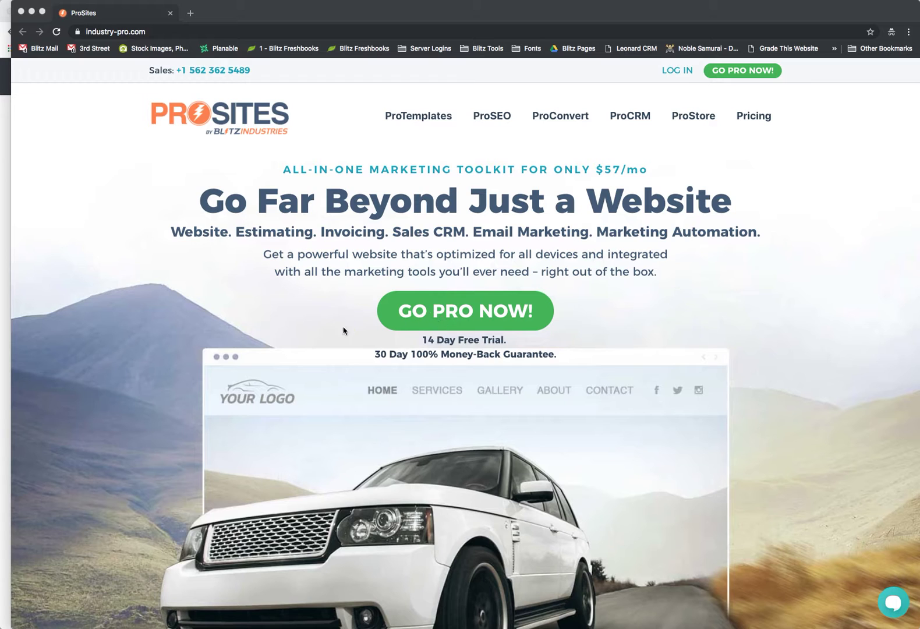
{"action": "left_click", "coordinate": [4, 376]}
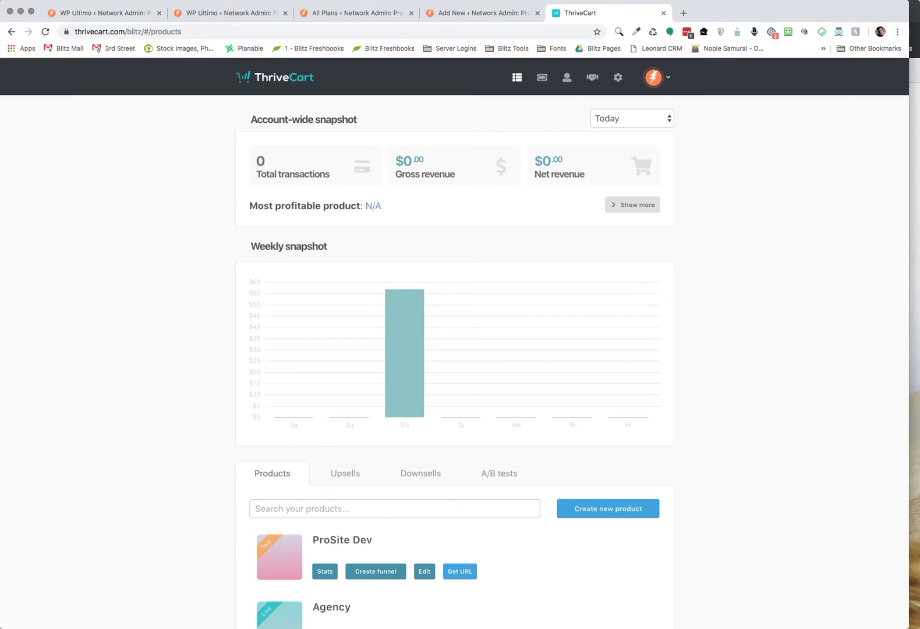
{"action": "left_click", "coordinate": [84, 14]}
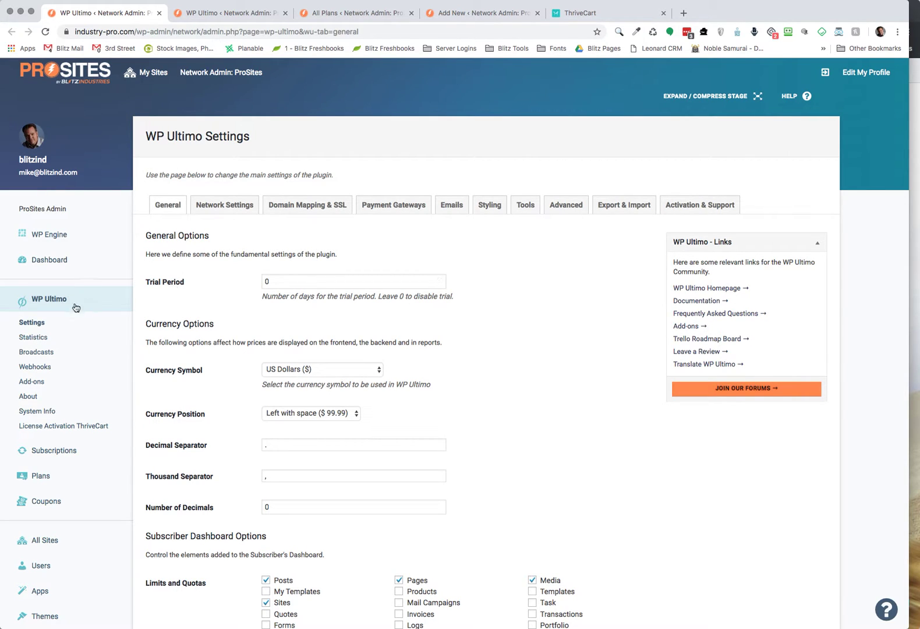
Expand the ThriveCart gateway's Plan settings to see ProSite mapped to product ID 5.
{"action": "left_click", "coordinate": [230, 15]}
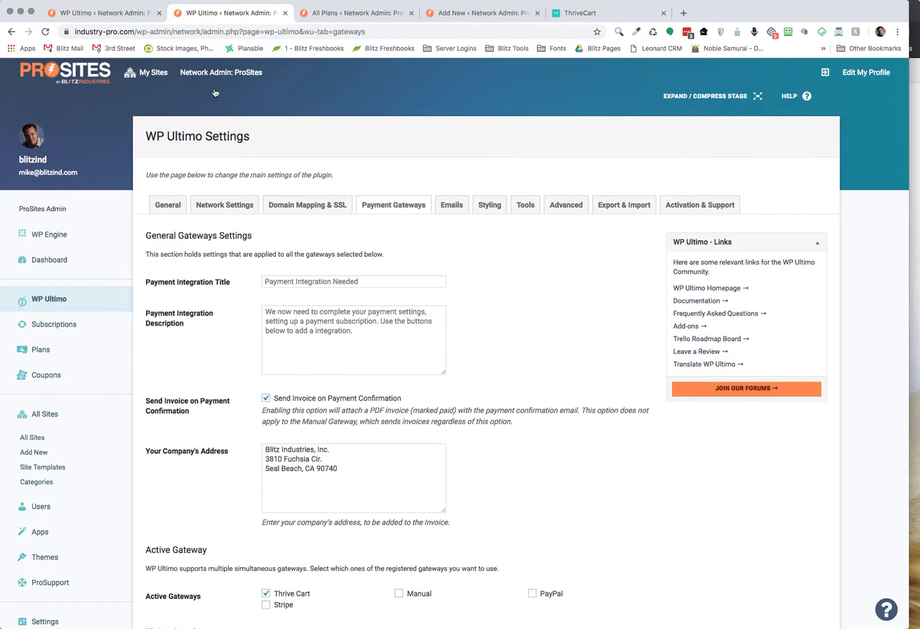
{"action": "scroll", "coordinate": [243, 314], "scroll_direction": "down", "scroll_amount": 1}
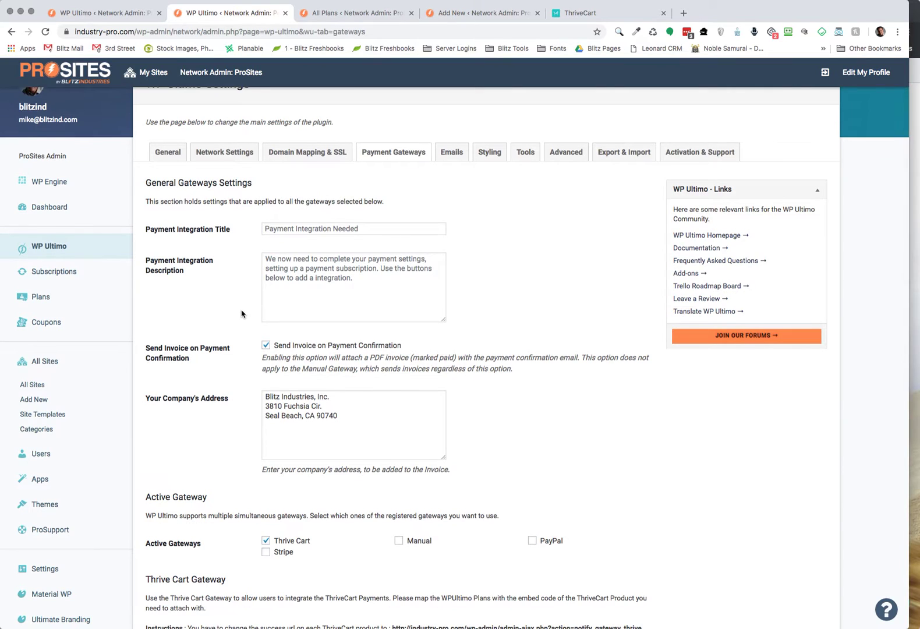
{"action": "scroll", "coordinate": [242, 314], "scroll_direction": "down", "scroll_amount": 1}
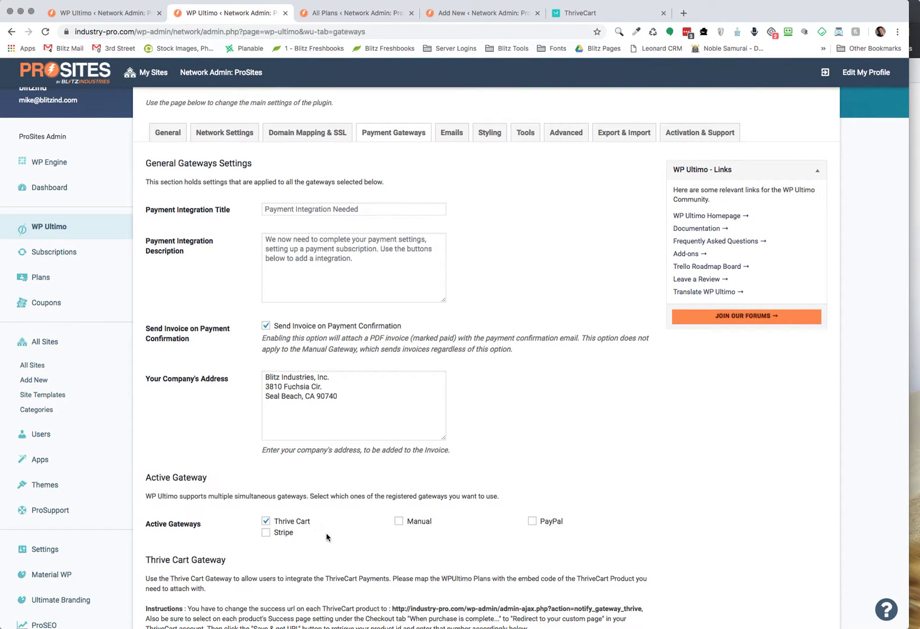
{"action": "scroll", "coordinate": [327, 536], "scroll_direction": "down", "scroll_amount": 5}
{"action": "left_click", "coordinate": [283, 522]}
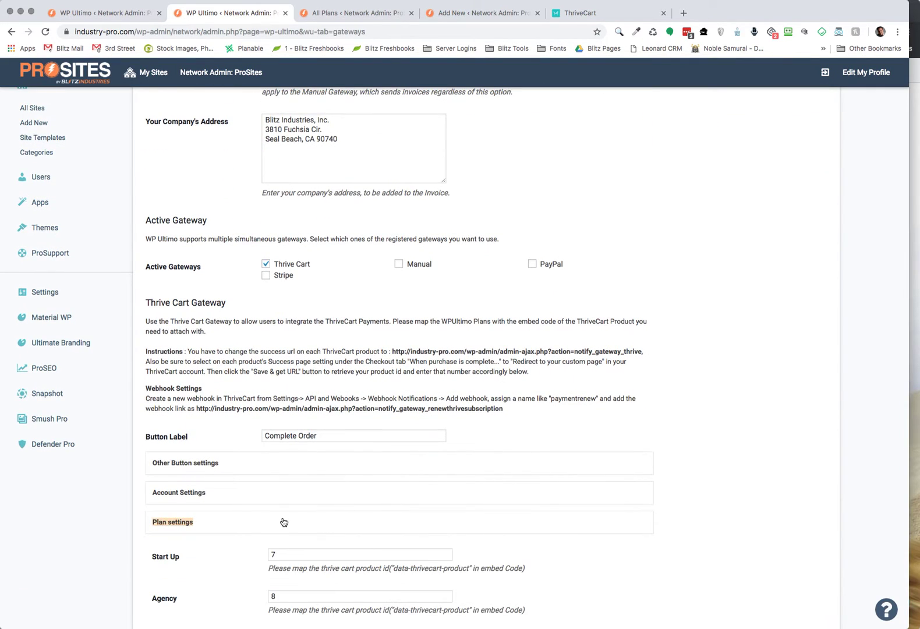
{"action": "scroll", "coordinate": [294, 519], "scroll_direction": "down", "scroll_amount": 5}
{"action": "scroll", "coordinate": [294, 518], "scroll_direction": "down", "scroll_amount": 1}
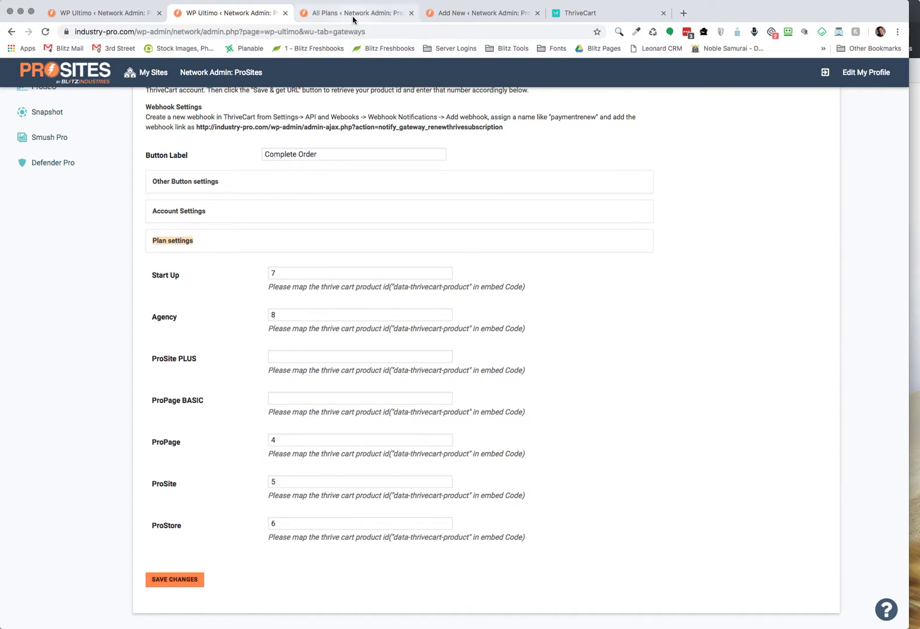
{"action": "left_click", "coordinate": [371, 23]}
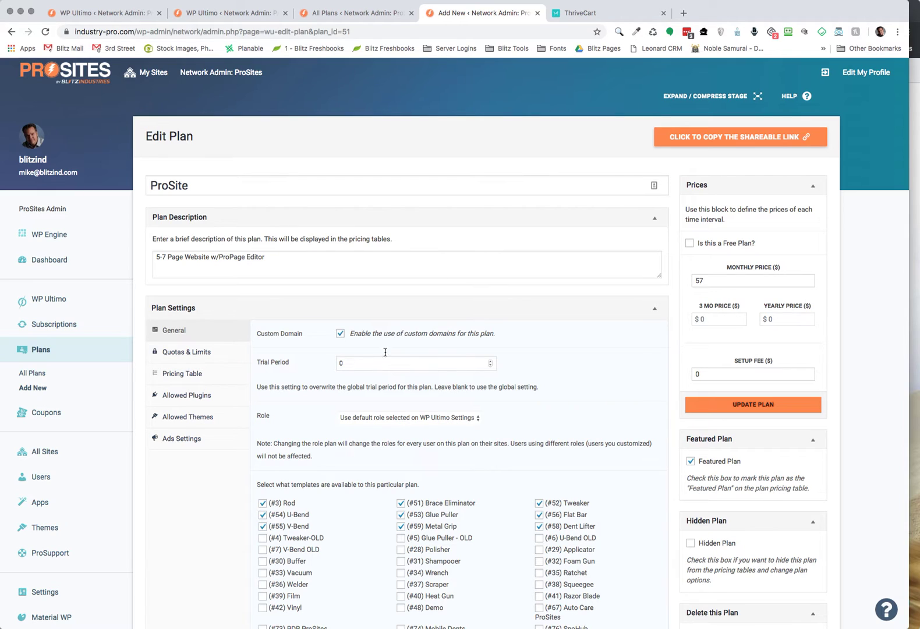
Switch over to the ThriveCart products dashboard.
{"action": "left_click", "coordinate": [574, 14]}
Open the ProSite product's $57/month pricing option for editing.
{"action": "scroll", "coordinate": [693, 238], "scroll_direction": "down", "scroll_amount": 5}
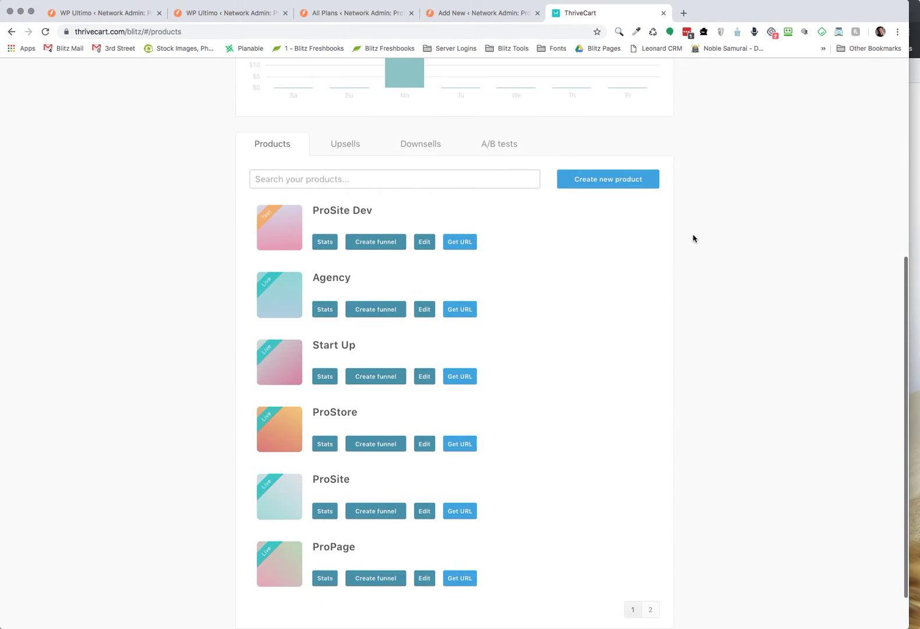
{"action": "left_click", "coordinate": [423, 511]}
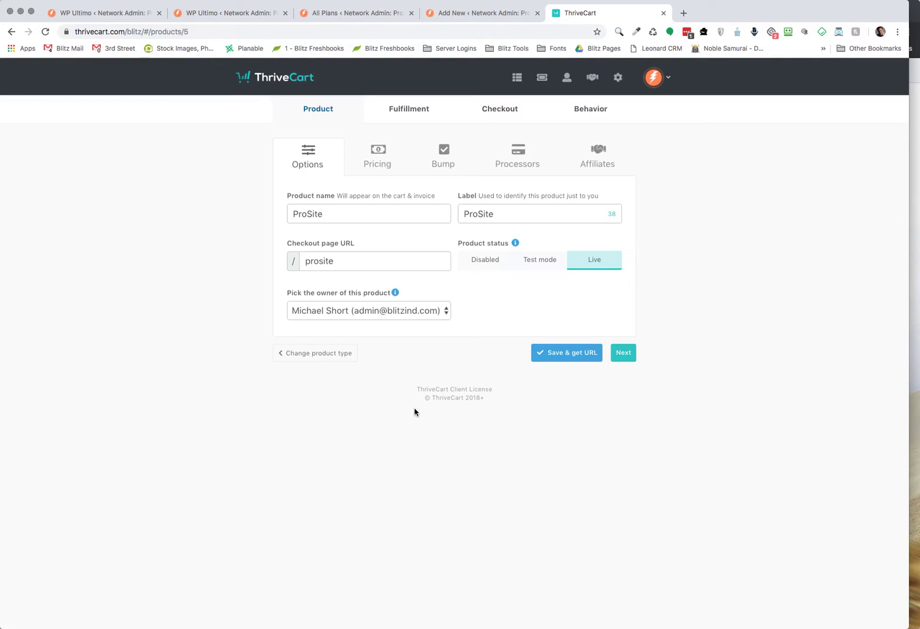
{"action": "left_click", "coordinate": [382, 166]}
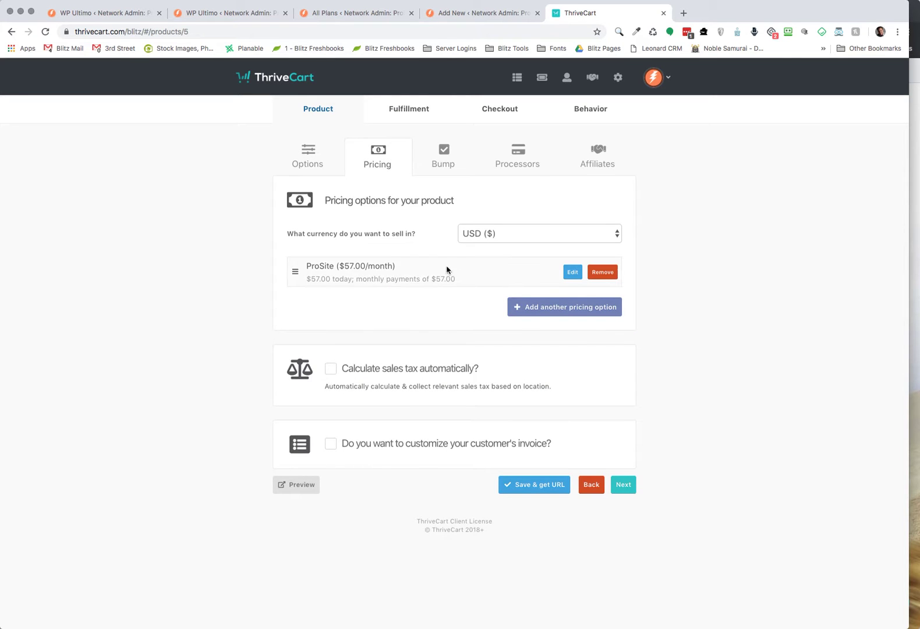
{"action": "left_click", "coordinate": [569, 274]}
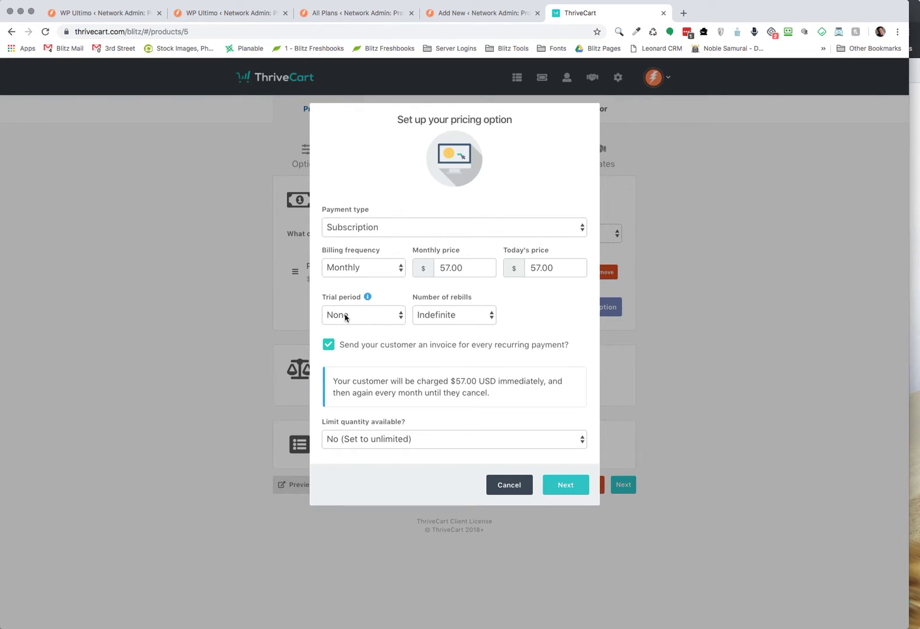
Change the ProSite pricing option to $0.00 today with a 14-day trial and save it.
{"action": "left_click", "coordinate": [554, 268]}
{"action": "key", "text": "super+a"}
{"action": "type", "text": "0.00"}
{"action": "left_click", "coordinate": [373, 321]}
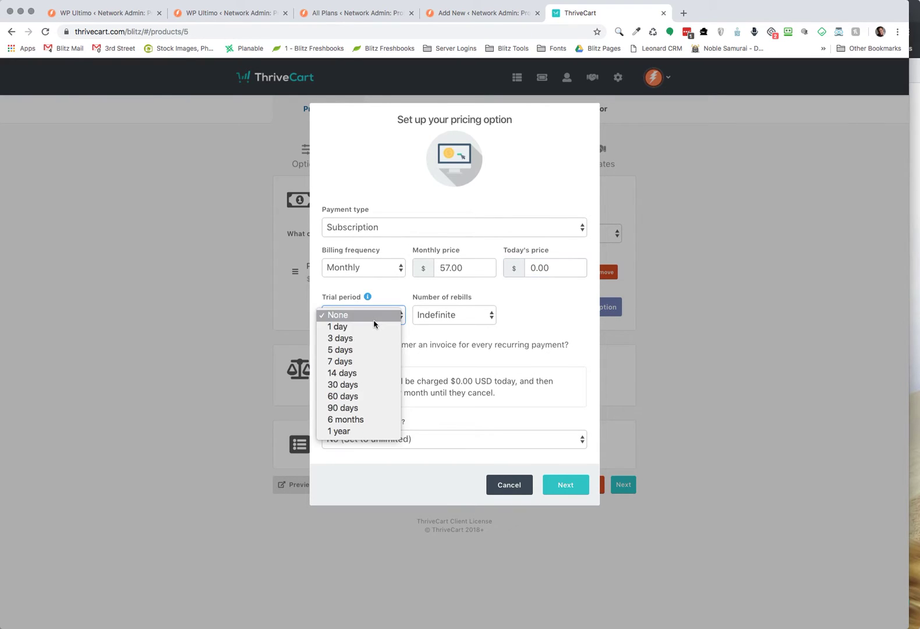
{"action": "left_click", "coordinate": [355, 374]}
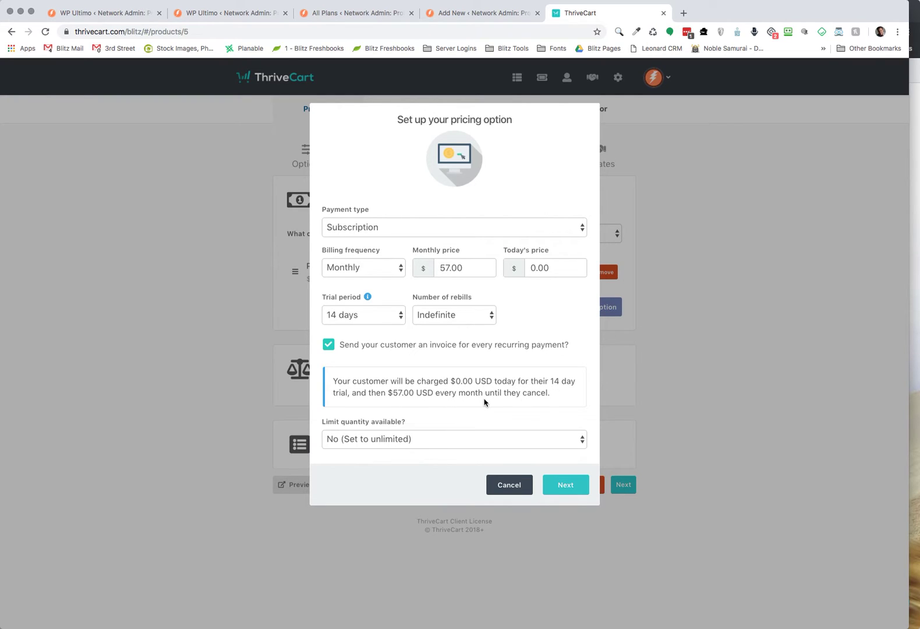
{"action": "left_click", "coordinate": [573, 487]}
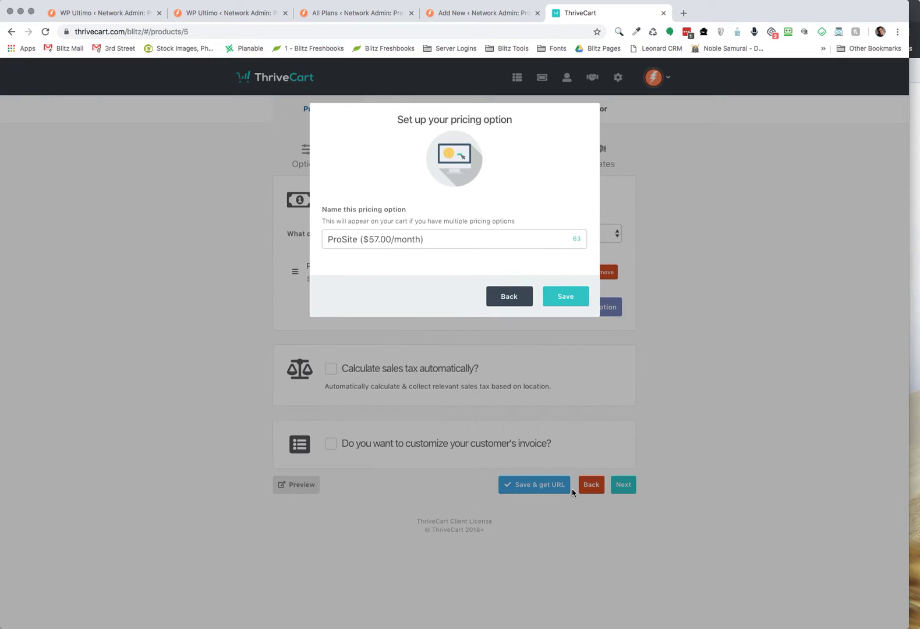
{"action": "left_click", "coordinate": [566, 298]}
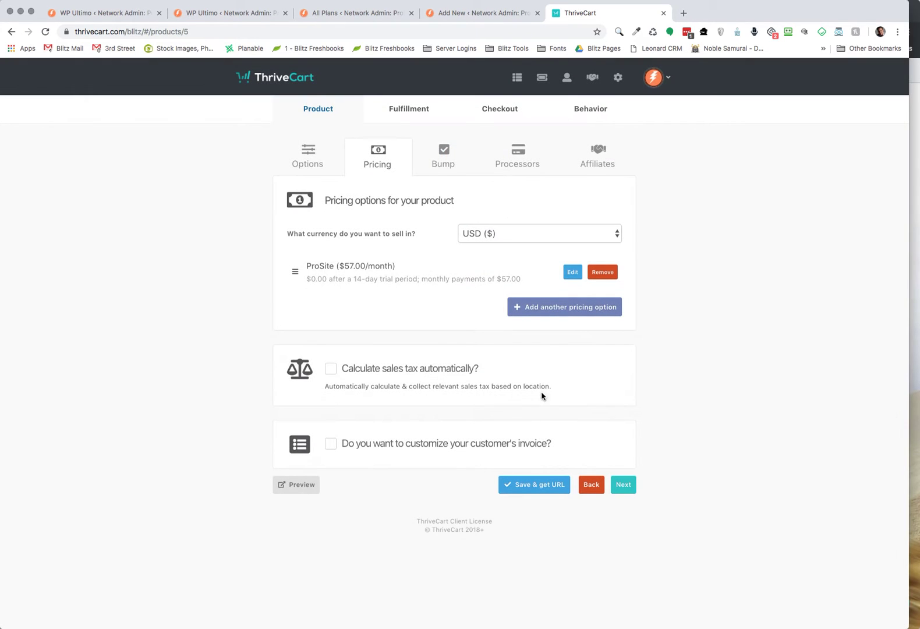
Save the ProSite product and select its full embed code.
{"action": "left_click", "coordinate": [543, 486]}
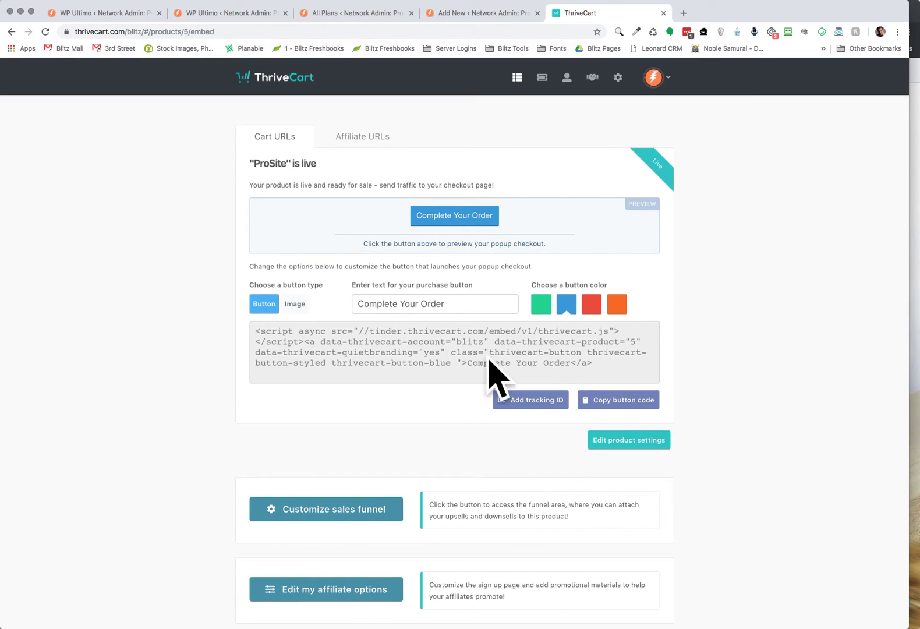
{"action": "left_click_drag", "start_coordinate": [609, 368], "coordinate": [403, 340]}
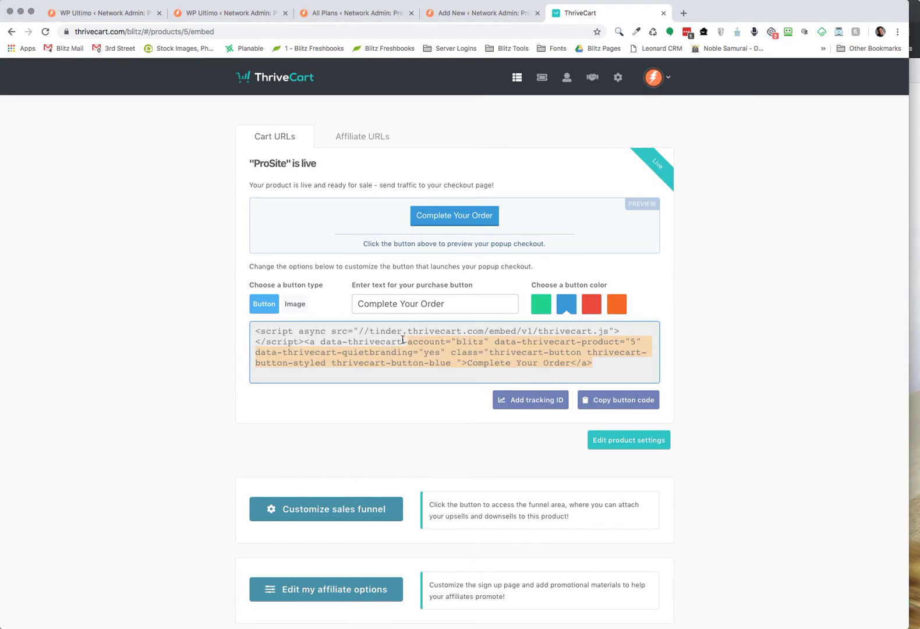
{"action": "key", "text": "super+a"}
{"action": "left_click", "coordinate": [793, 274]}
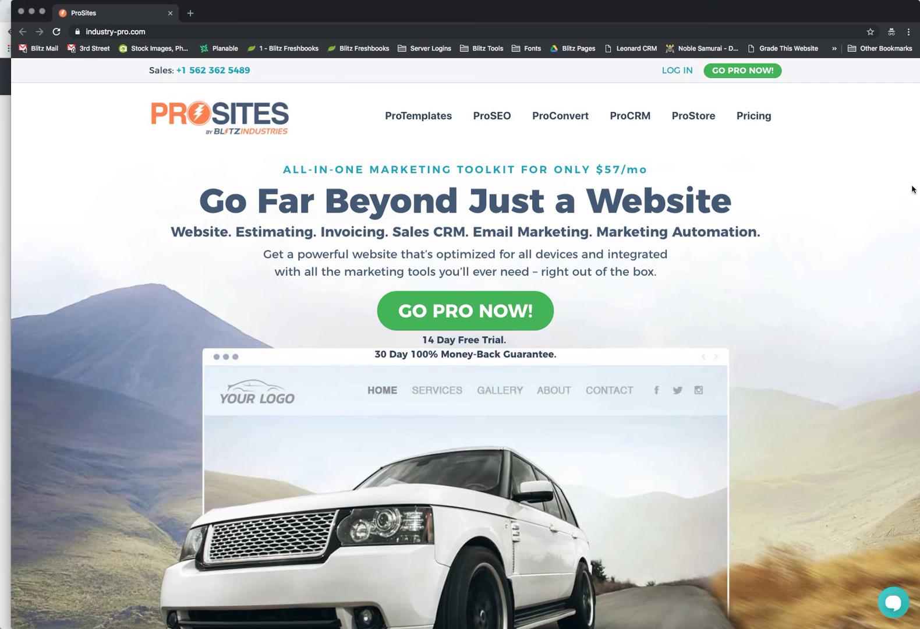
Start the ProSites signup from the homepage and choose the $57/mo ProSite plan.
{"action": "left_click", "coordinate": [912, 190]}
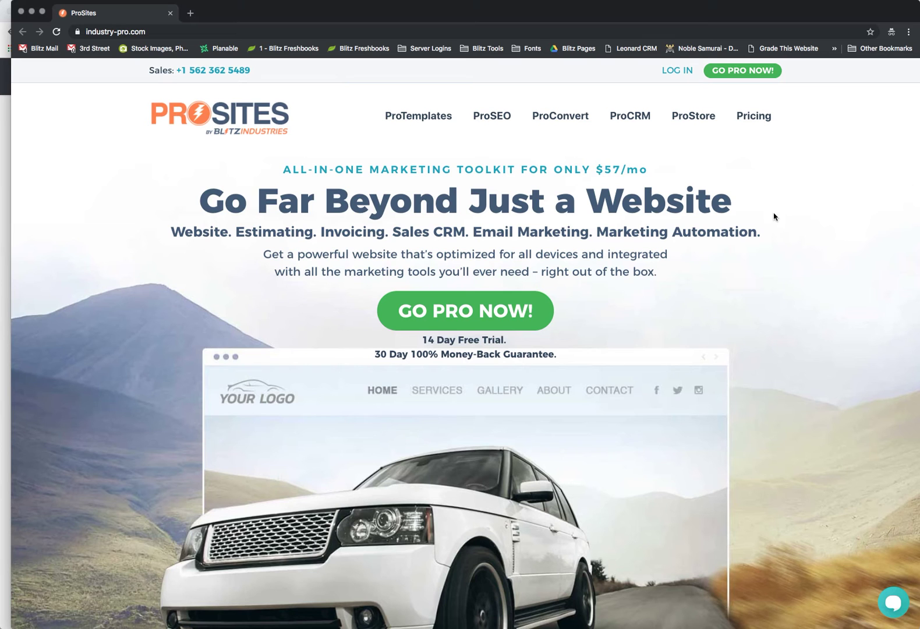
{"action": "left_click", "coordinate": [494, 310]}
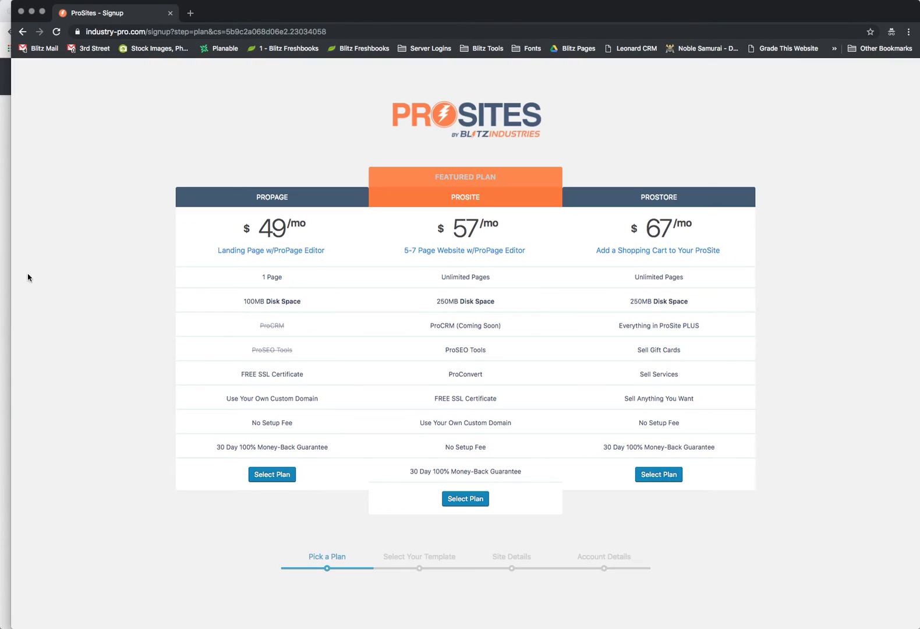
{"action": "left_click", "coordinate": [468, 496]}
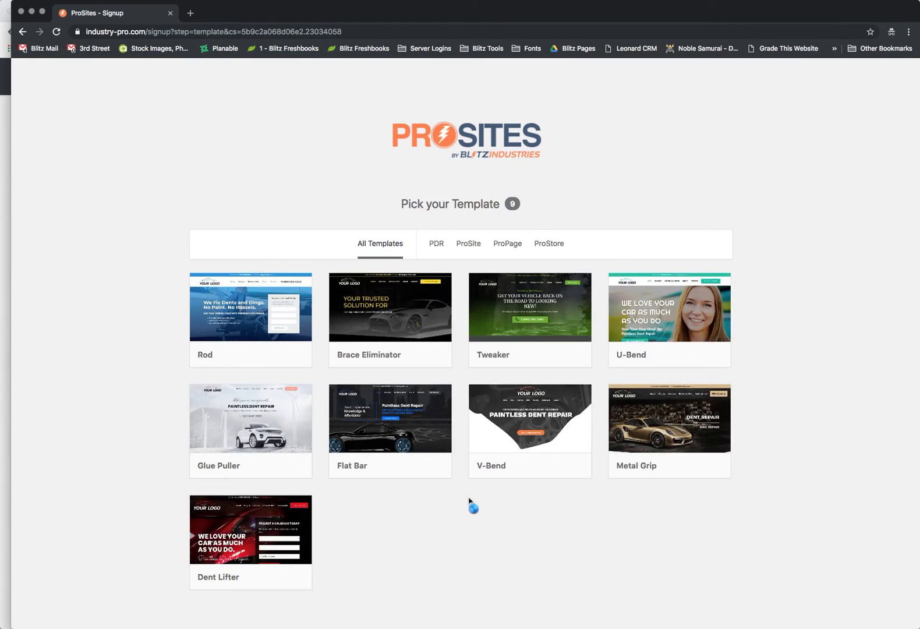
{"action": "mouse_move", "coordinate": [346, 369]}
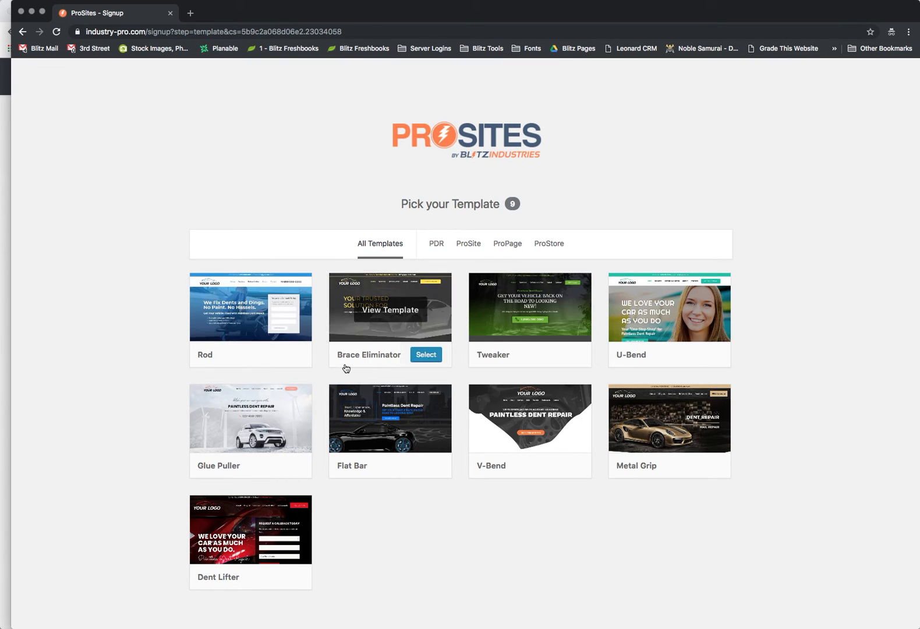
{"action": "mouse_move", "coordinate": [520, 356]}
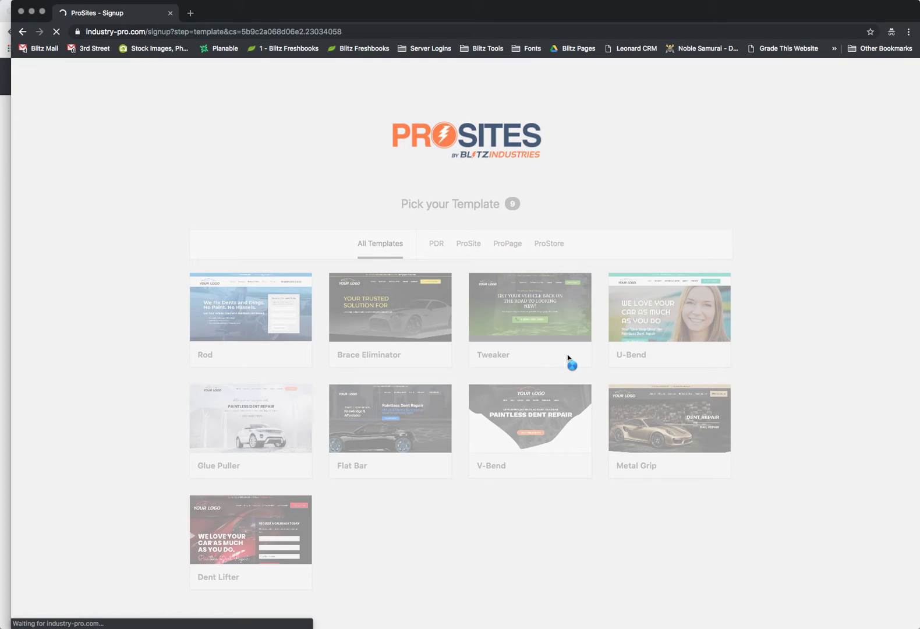
Enter site title 'Your Company Name' and URL 'mycompany', then continue to account details.
{"action": "left_click", "coordinate": [429, 207]}
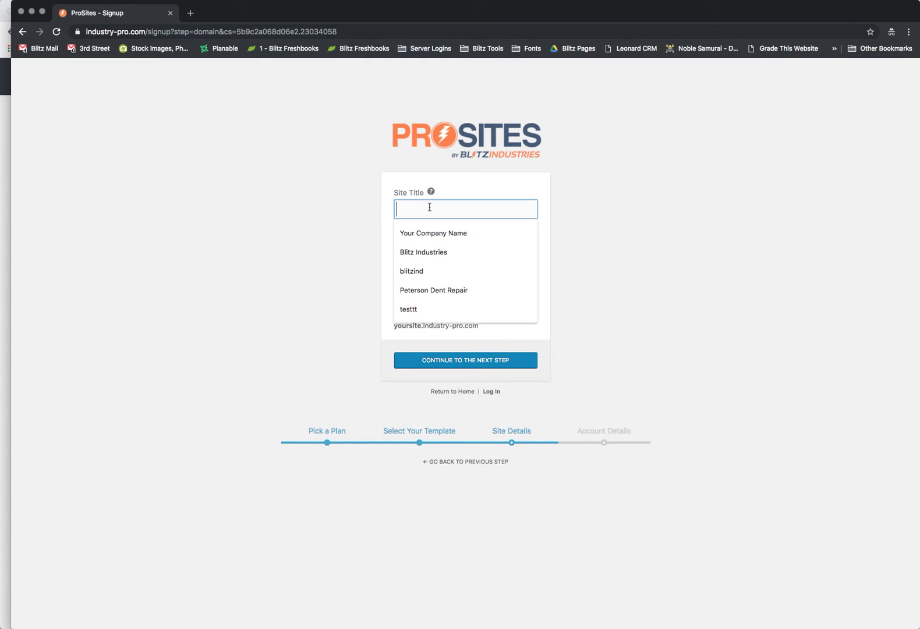
{"action": "type", "text": "Your"}
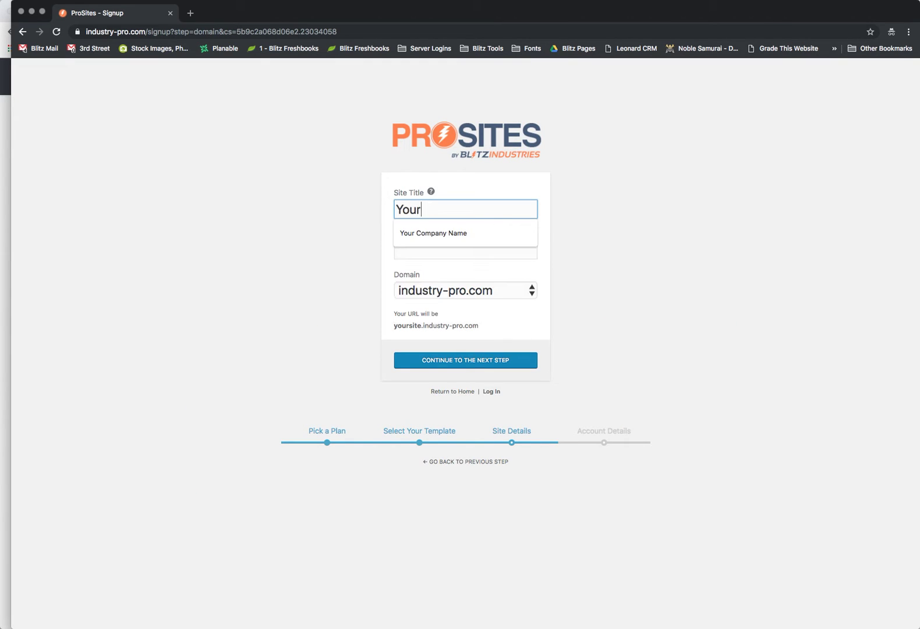
{"action": "key", "text": "Down"}
{"action": "key", "text": "Return"}
{"action": "key", "text": "Tab"}
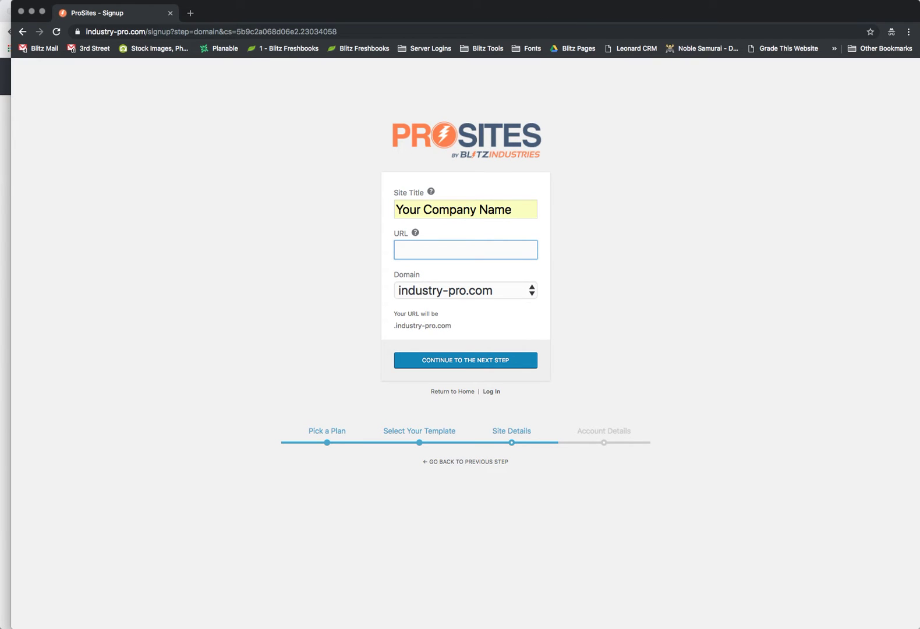
{"action": "type", "text": "mycompany"}
{"action": "key", "text": "Tab"}
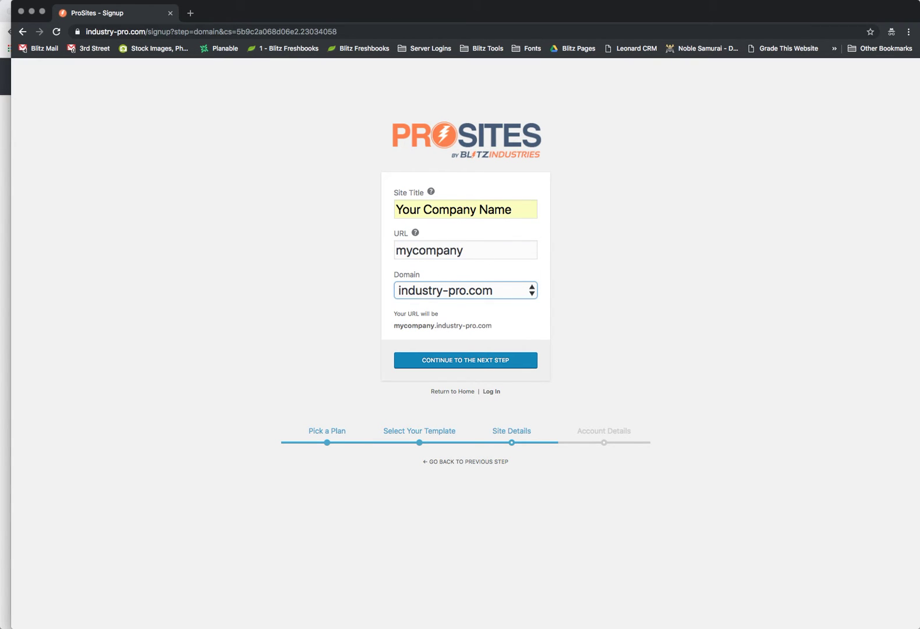
{"action": "left_click", "coordinate": [480, 365]}
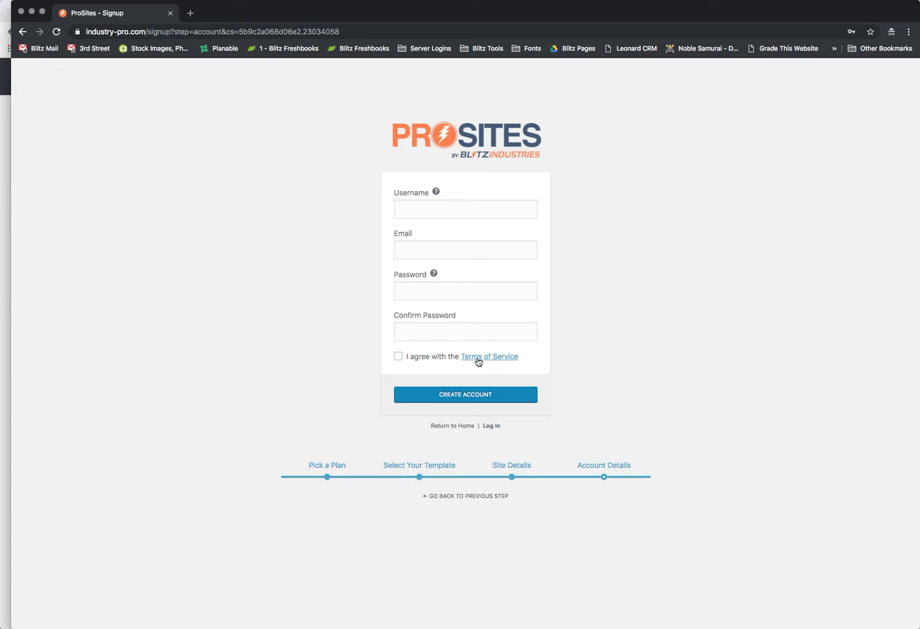
Create the account with a username, e-mail and confirmed password, accepting the Terms of Service.
{"action": "left_click", "coordinate": [404, 212]}
{"action": "type", "text": "mycompany"}
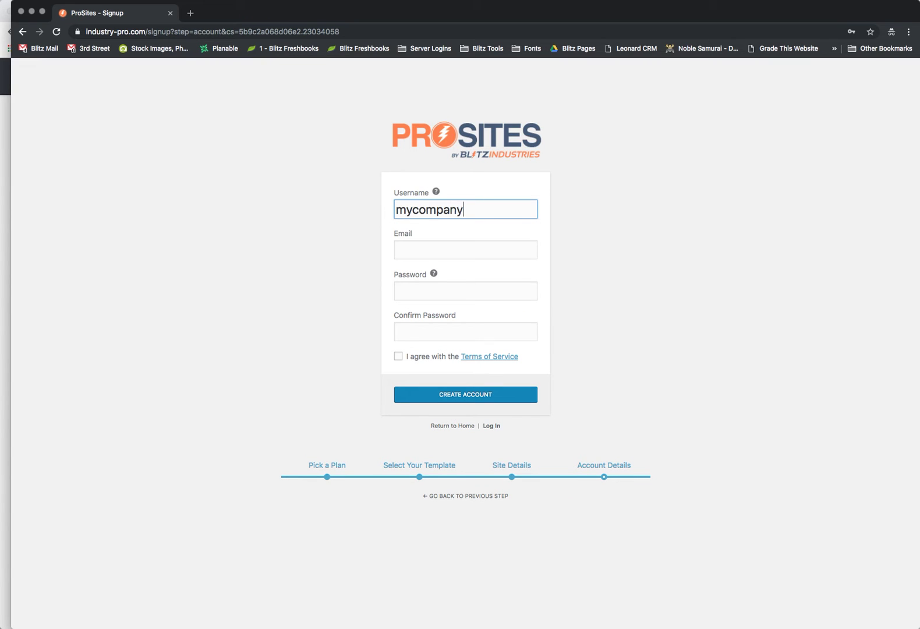
{"action": "key", "text": "Tab"}
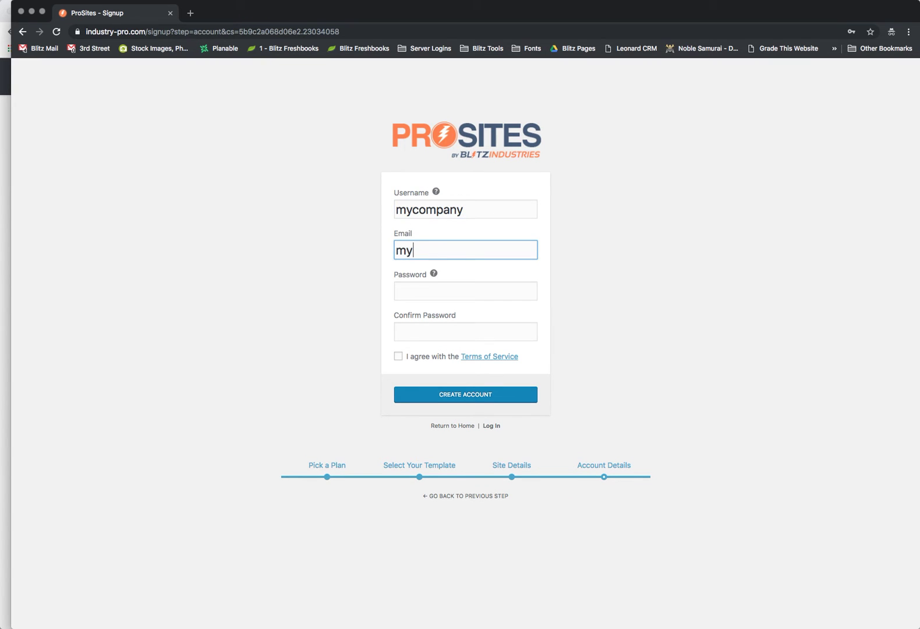
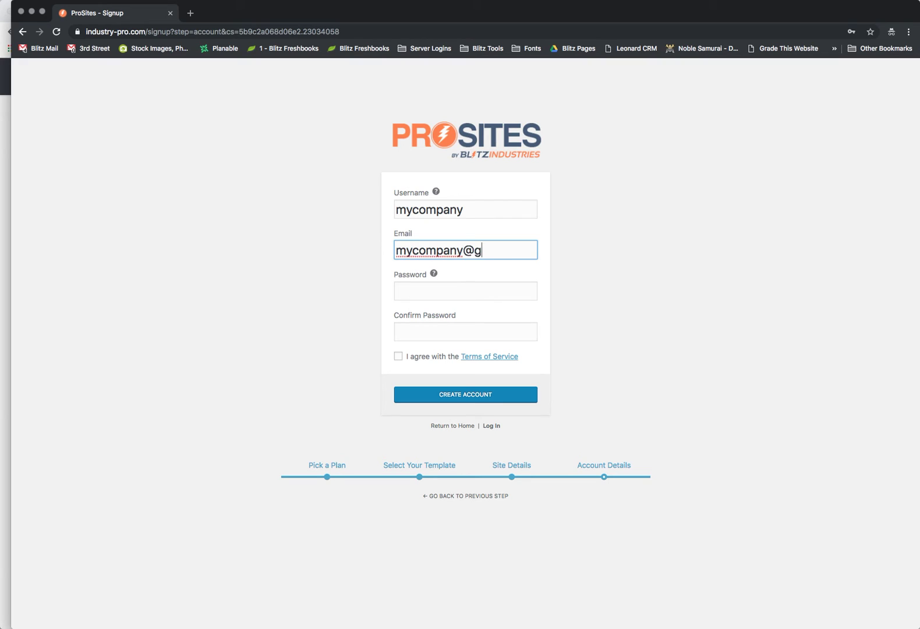
{"action": "key", "text": "Tab"}
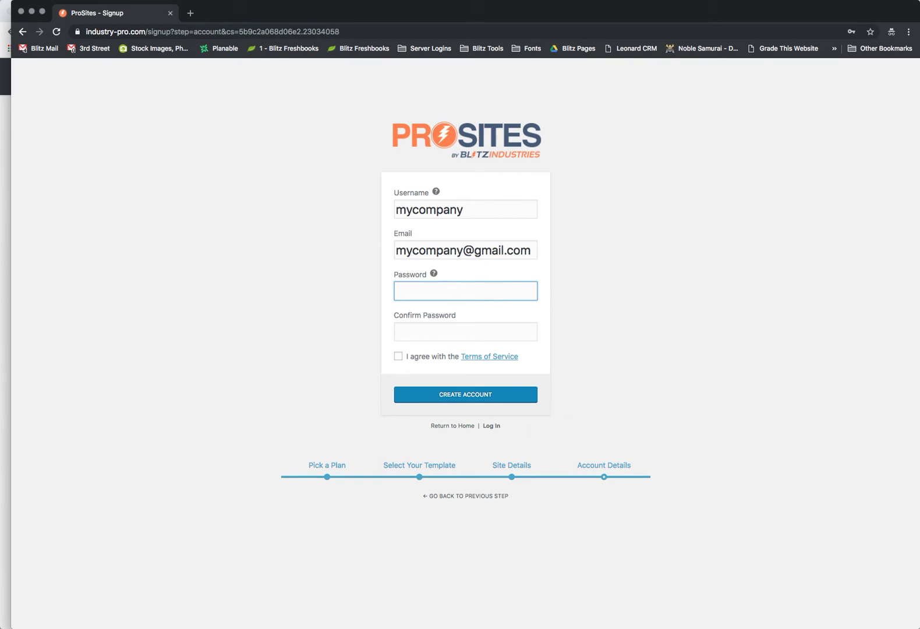
{"action": "type", "text": "•••••••••"}
{"action": "key", "text": "Tab"}
{"action": "type", "text": "••"}
{"action": "key", "text": "BackSpace"}
{"action": "key", "text": "BackSpace"}
{"action": "type", "text": "••"}
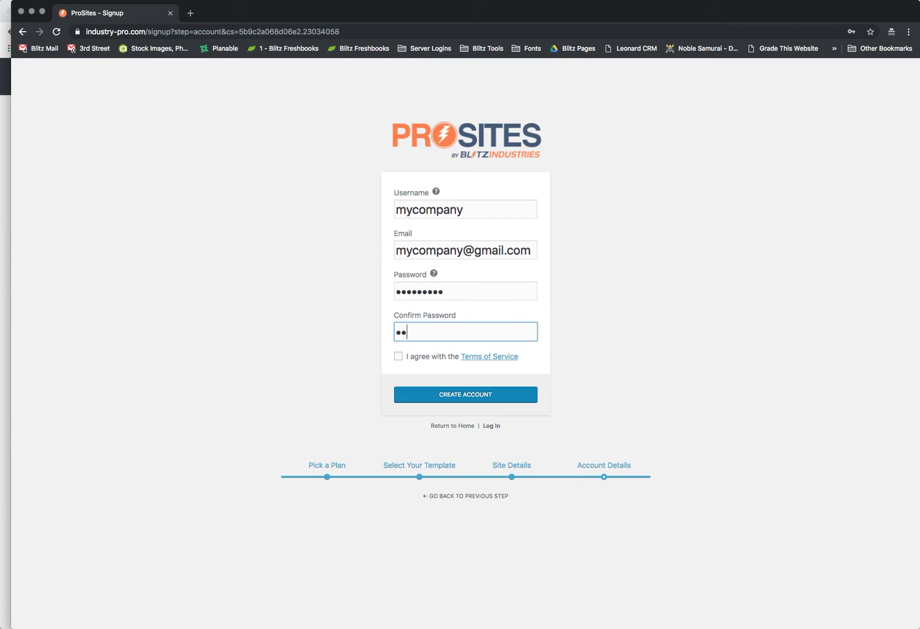
{"action": "type", "text": "•••••••"}
{"action": "left_click", "coordinate": [398, 356]}
{"action": "left_click", "coordinate": [489, 394]}
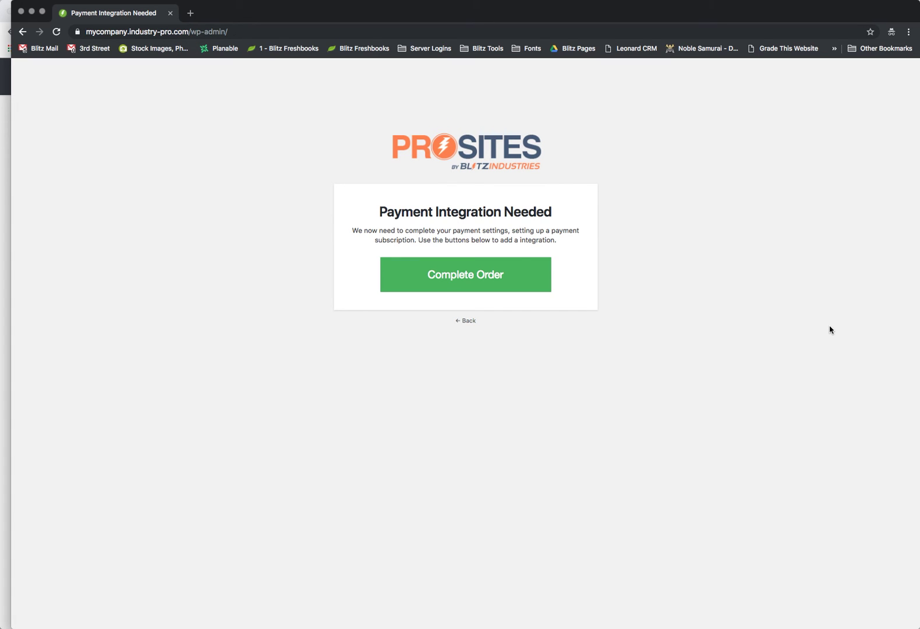
{"action": "left_click", "coordinate": [469, 283]}
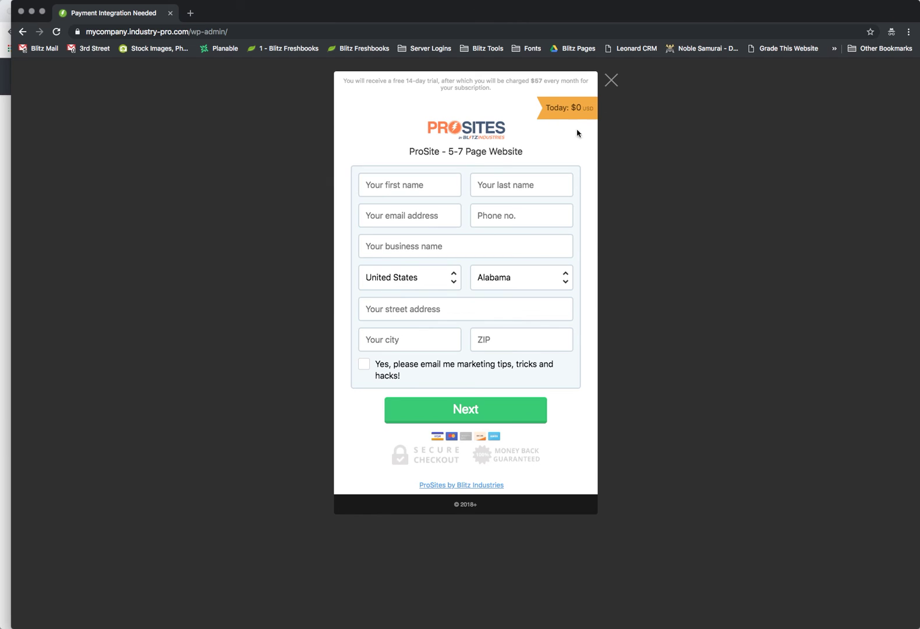
{"action": "left_click", "coordinate": [411, 184]}
{"action": "left_click", "coordinate": [406, 218]}
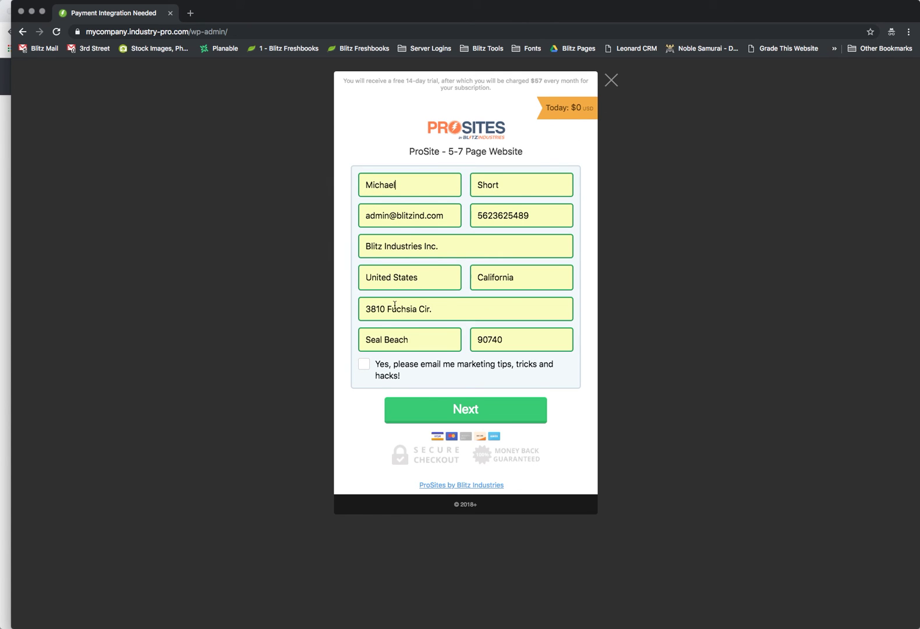
{"action": "left_click", "coordinate": [364, 364]}
{"action": "left_click", "coordinate": [396, 409]}
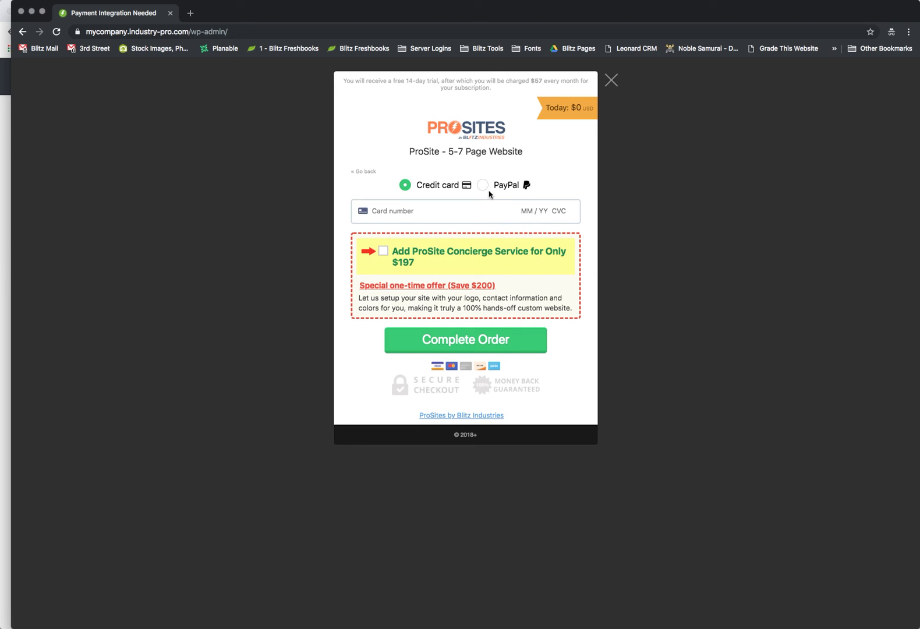
{"action": "left_click", "coordinate": [479, 345]}
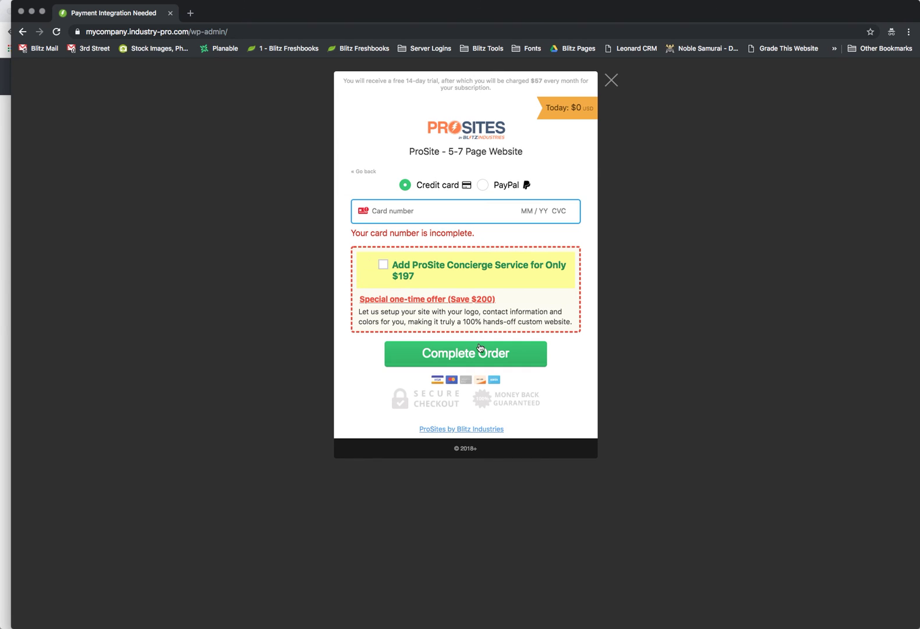
{"action": "left_click", "coordinate": [397, 212]}
{"action": "left_click", "coordinate": [391, 284]}
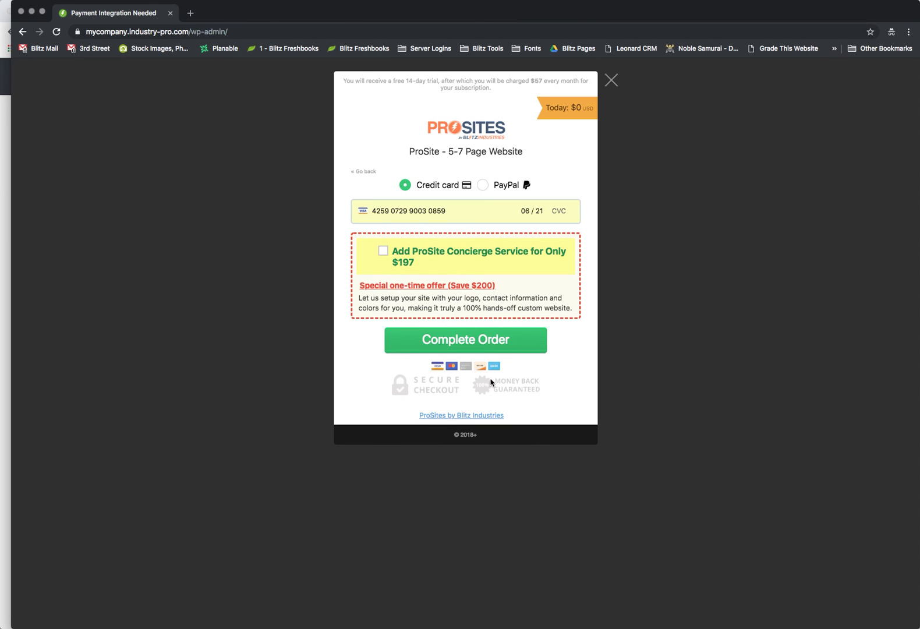
{"action": "left_click", "coordinate": [487, 346]}
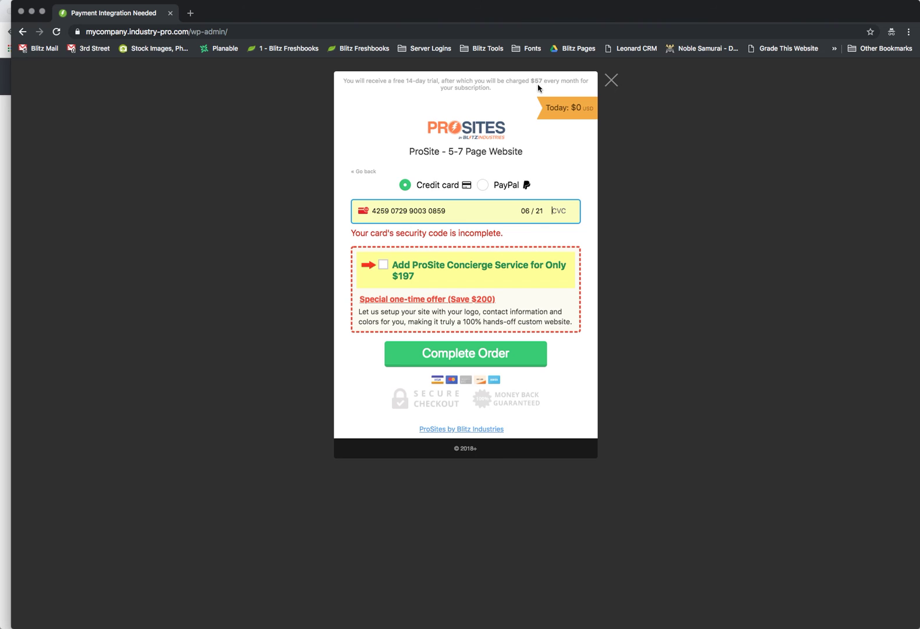
{"action": "left_click", "coordinate": [611, 81]}
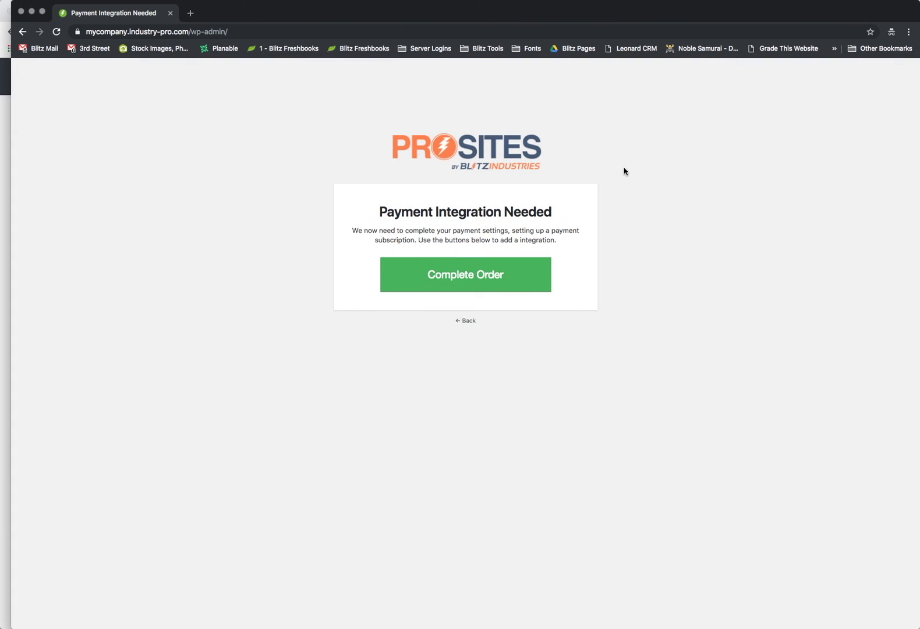